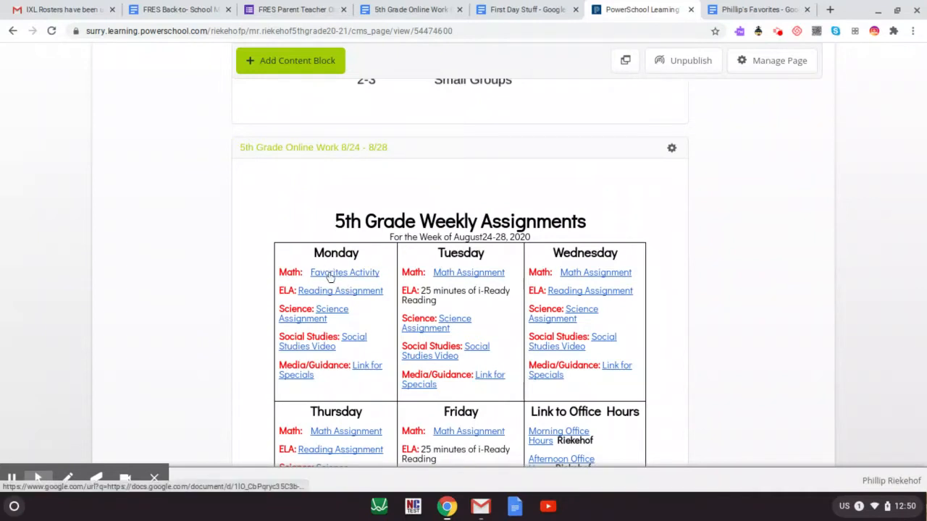
Check the Favorites Activity link's options, then switch to its already-open document tab.
right_click(330, 277)
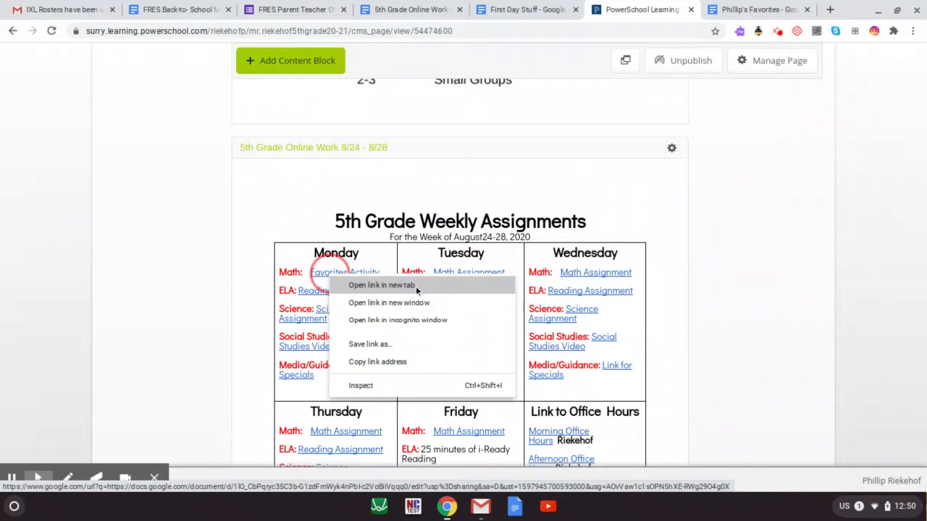
left_click(163, 258)
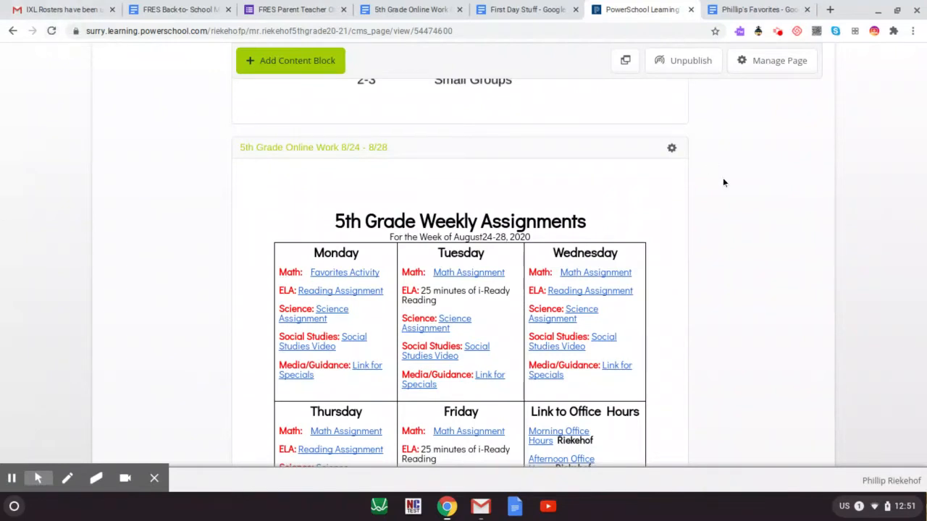
right_click(333, 274)
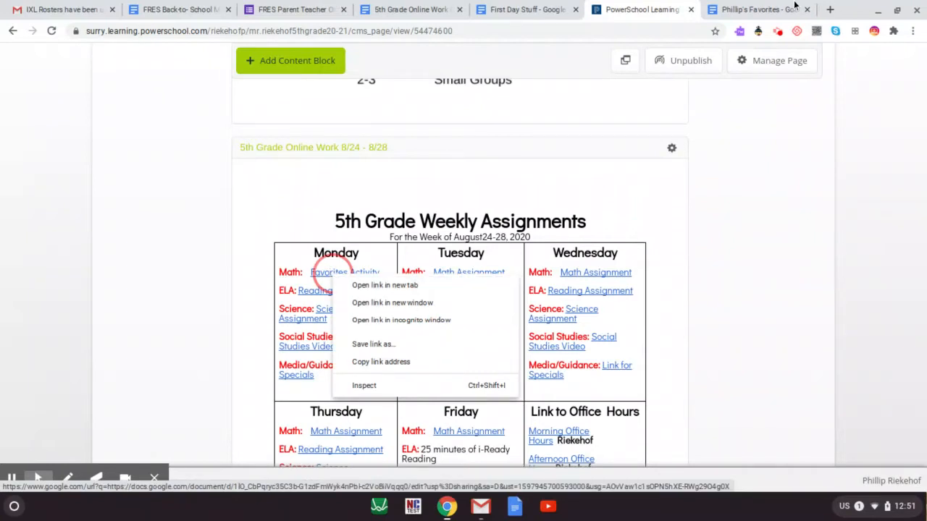
left_click(734, 9)
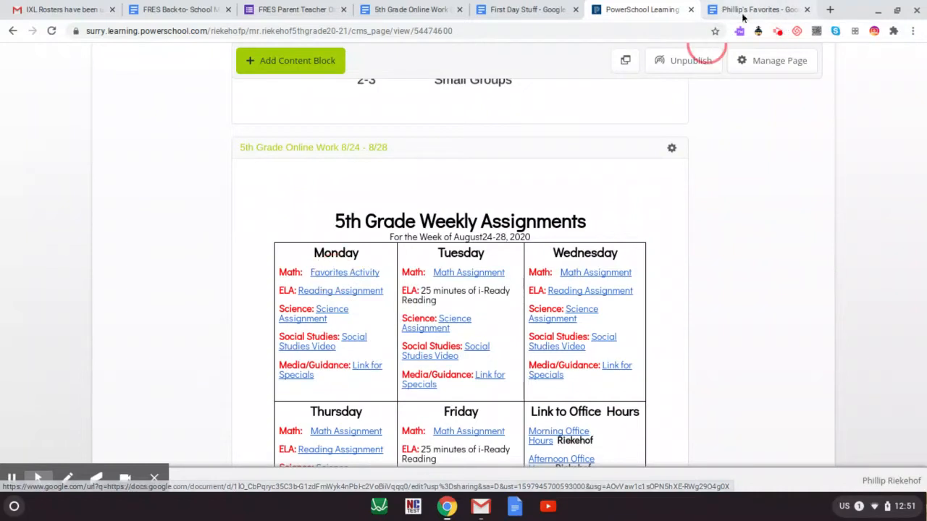
left_click(746, 8)
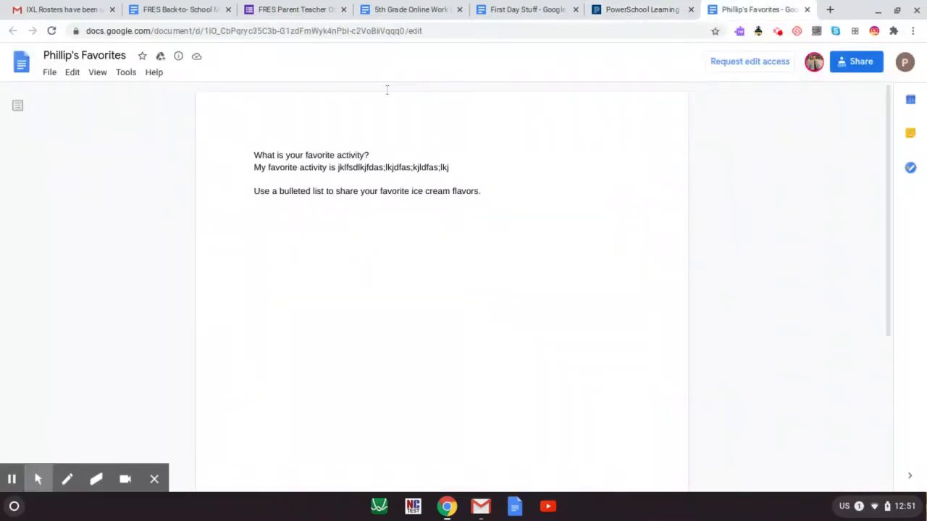
Start making a copy of the view-only Favorites document from the File menu.
left_click_drag(247, 173, 353, 181)
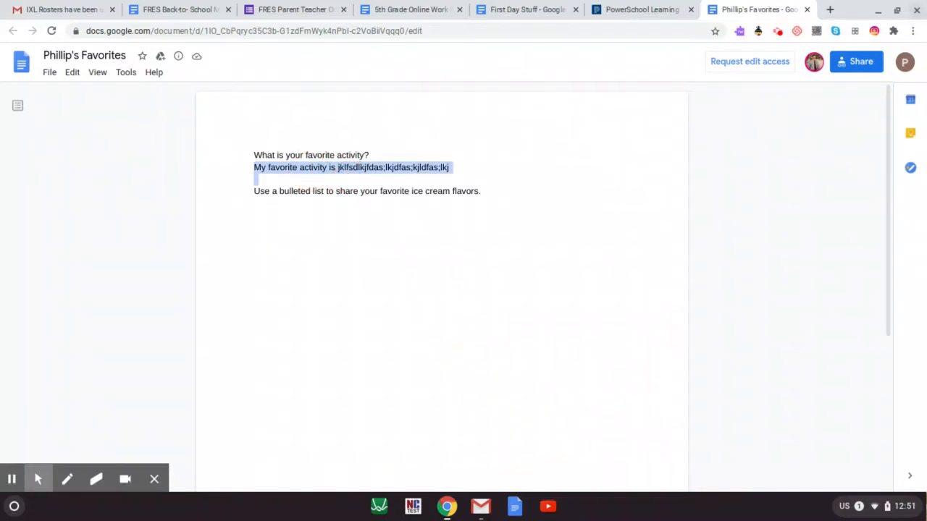
left_click(281, 175)
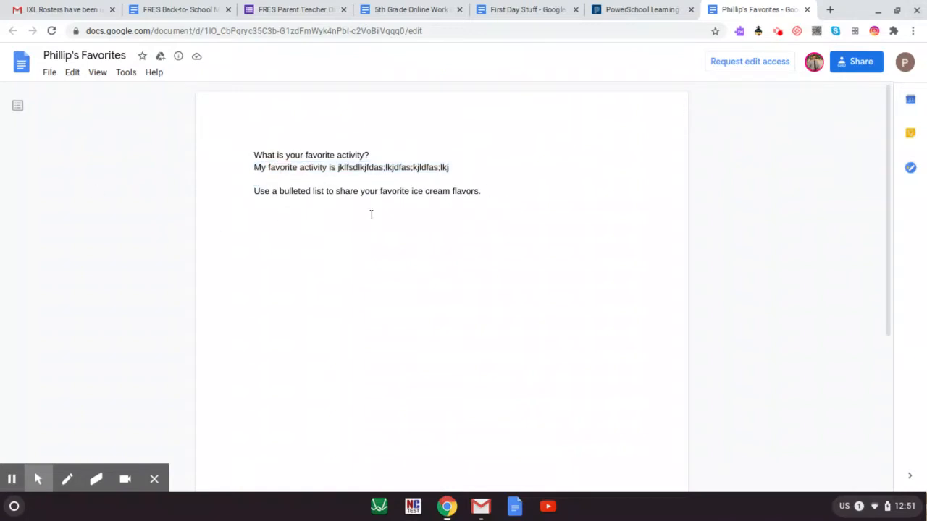
left_click(50, 73)
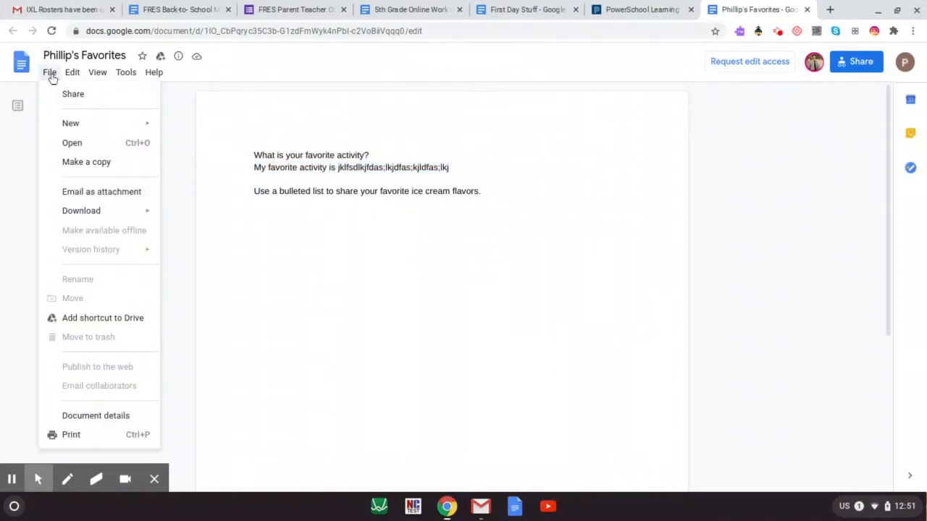
left_click(85, 164)
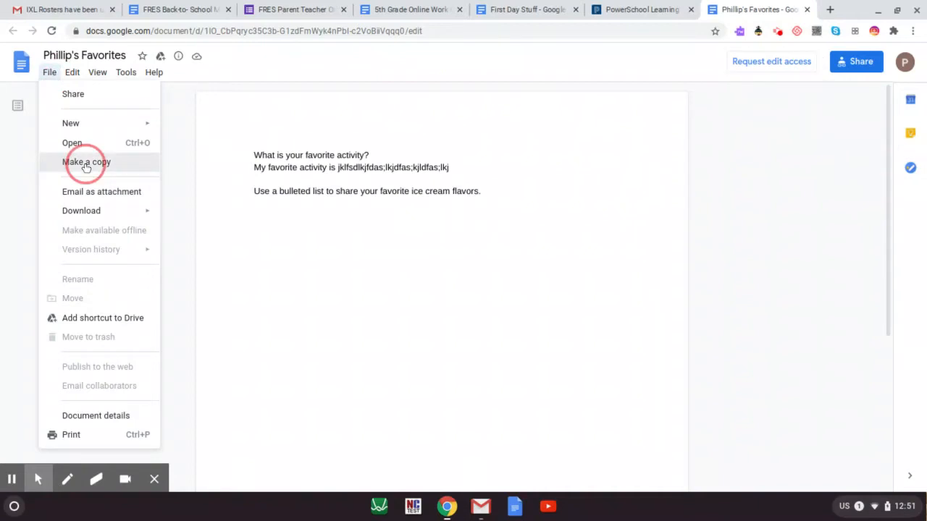
Replace the 'Copy of' prefix with the student's full name before 'Favorites' and create the copy.
left_click(435, 240)
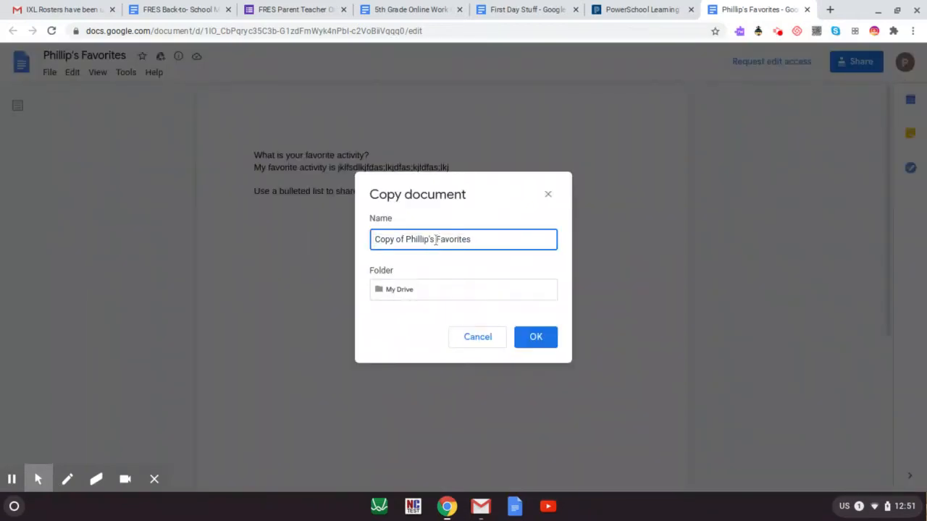
left_click_drag(435, 240, 337, 244)
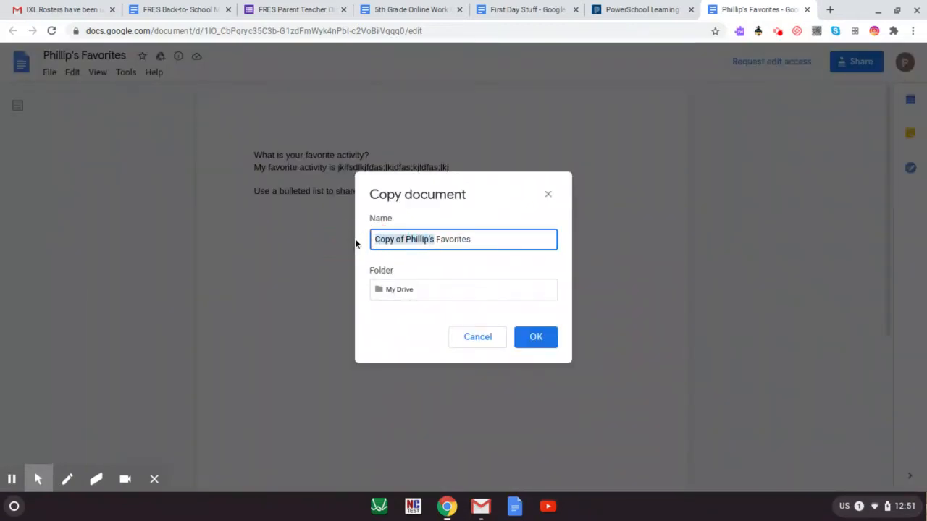
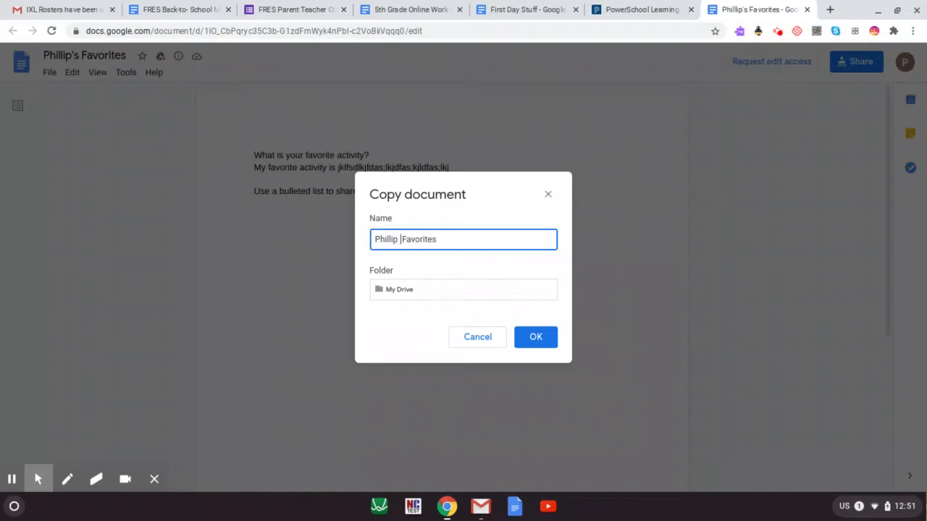
left_click(534, 337)
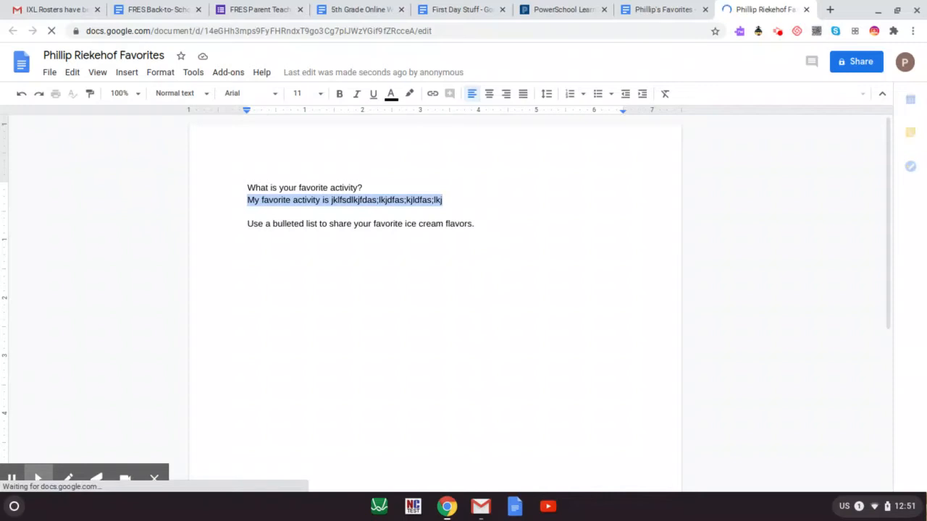
Answer 'My favorite activity is basketball.', fix the spelling, and add a line below the ice cream prompt.
type("My fav")
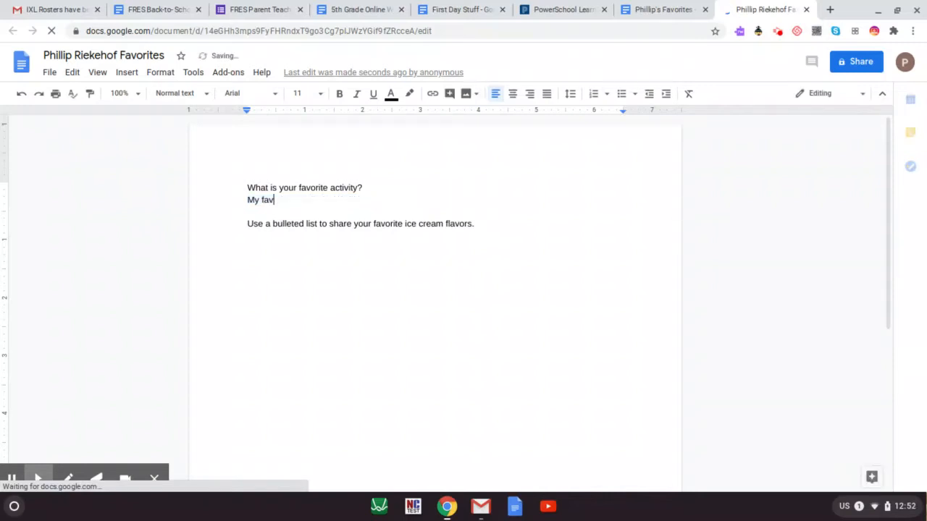
type("rit")
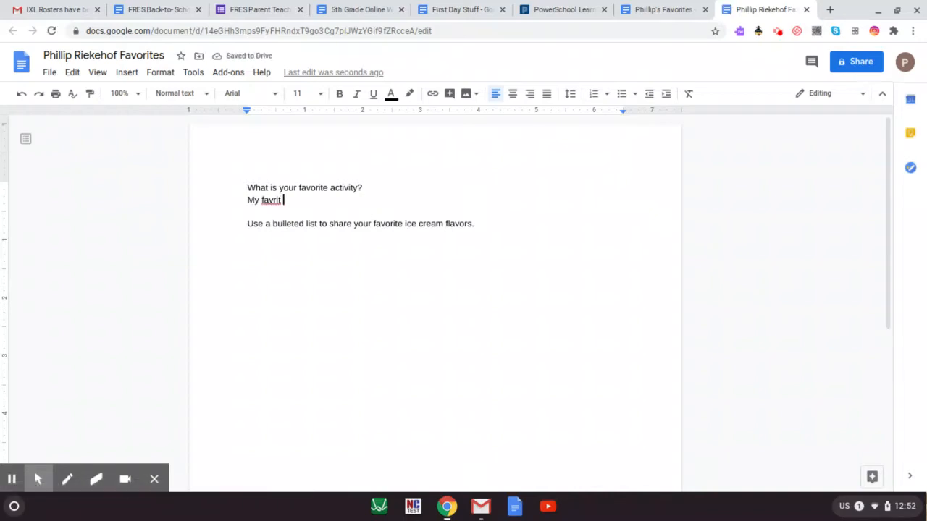
type("activity is basketball.")
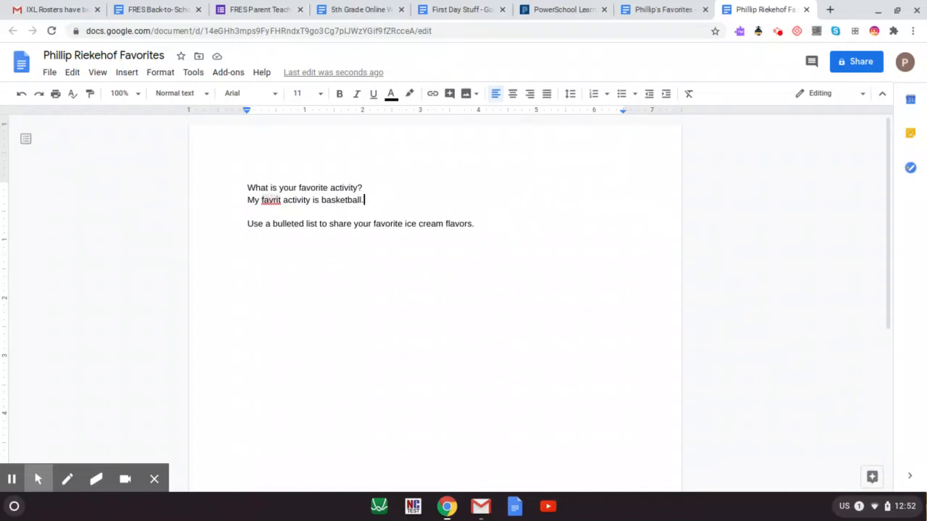
left_click(270, 200)
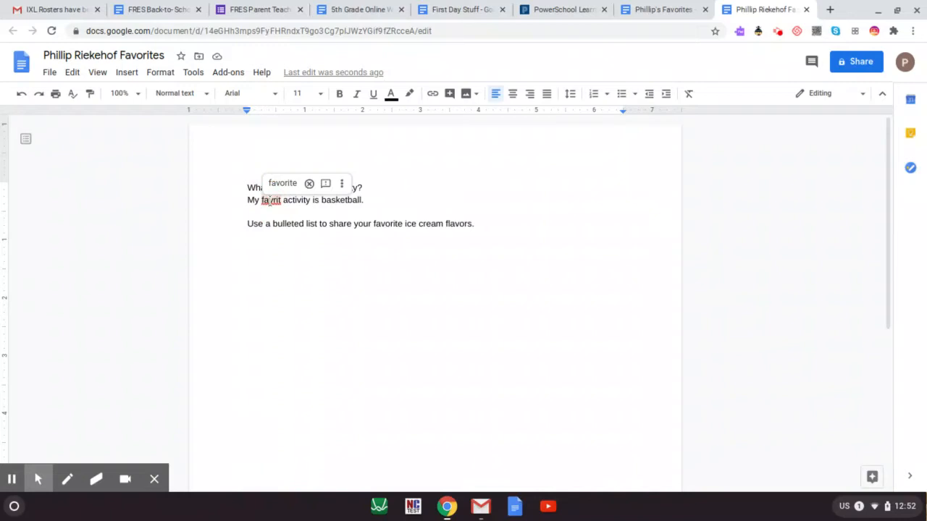
left_click(283, 187)
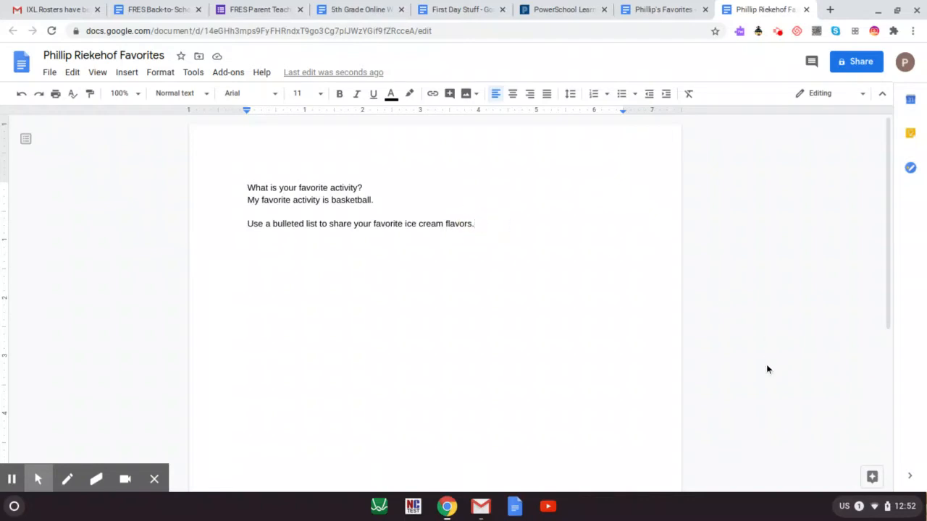
key("Return")
Add a bulleted list of cookie dough, vanilla and peanut butter under the ice cream prompt.
left_click(621, 95)
type("cookie dou")
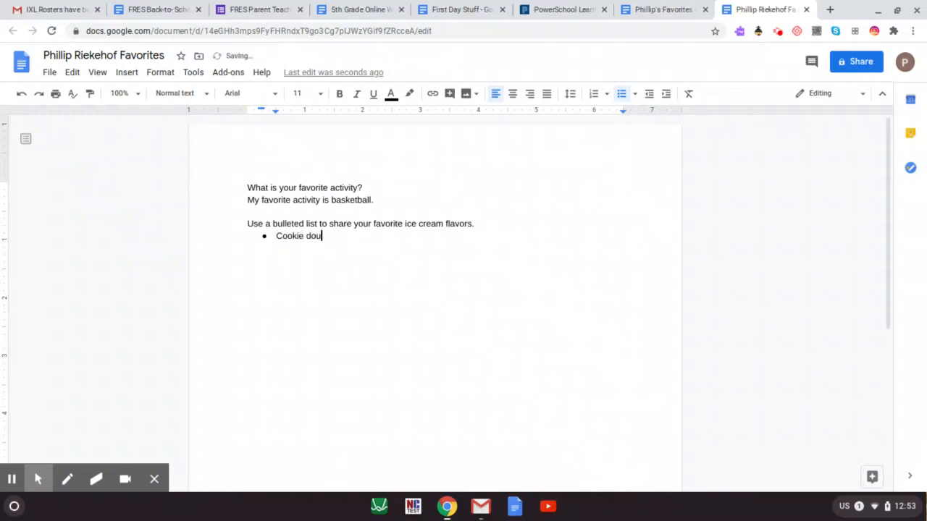
type("gh")
key("Return")
type("vanilla")
key("Return")
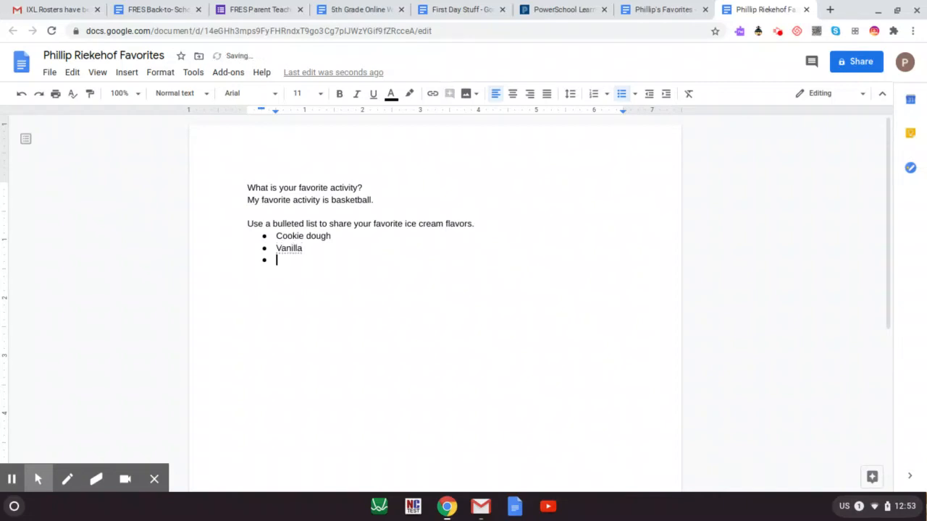
type("peanut butter")
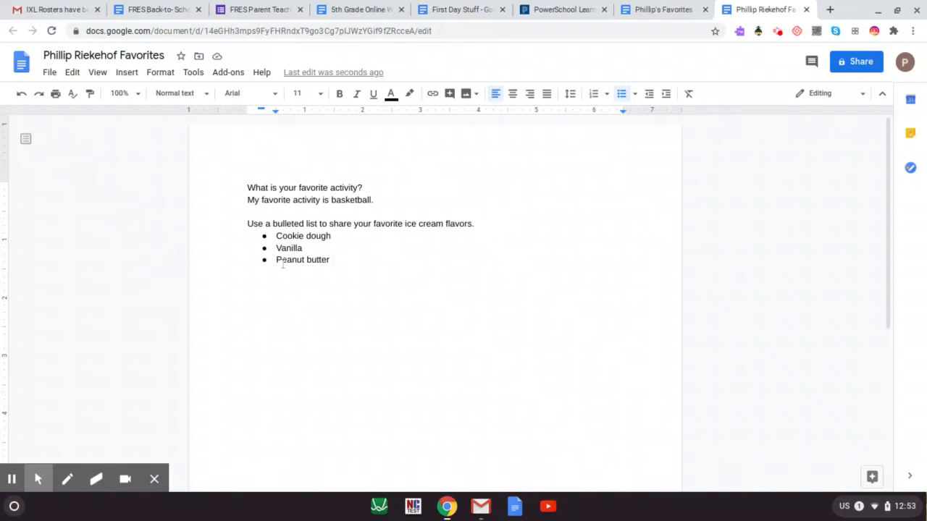
left_click(231, 166, "shift")
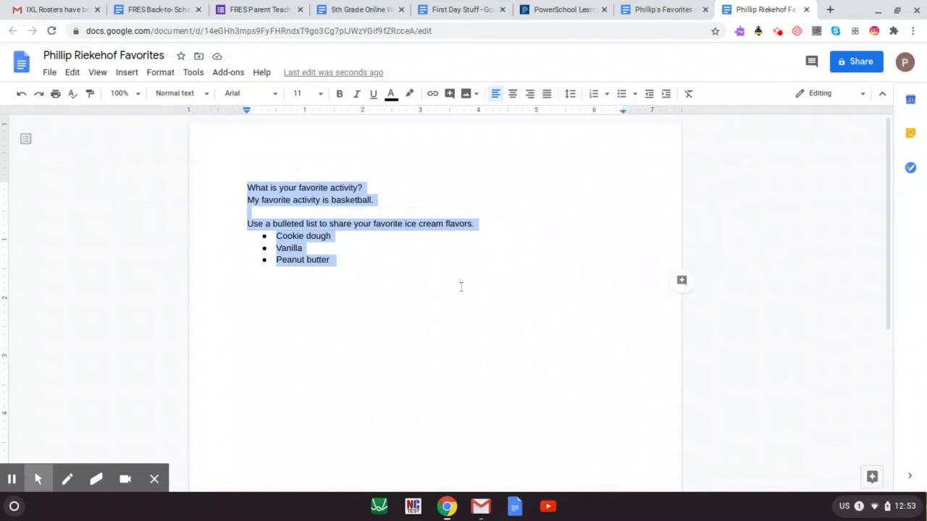
key("BackSpace")
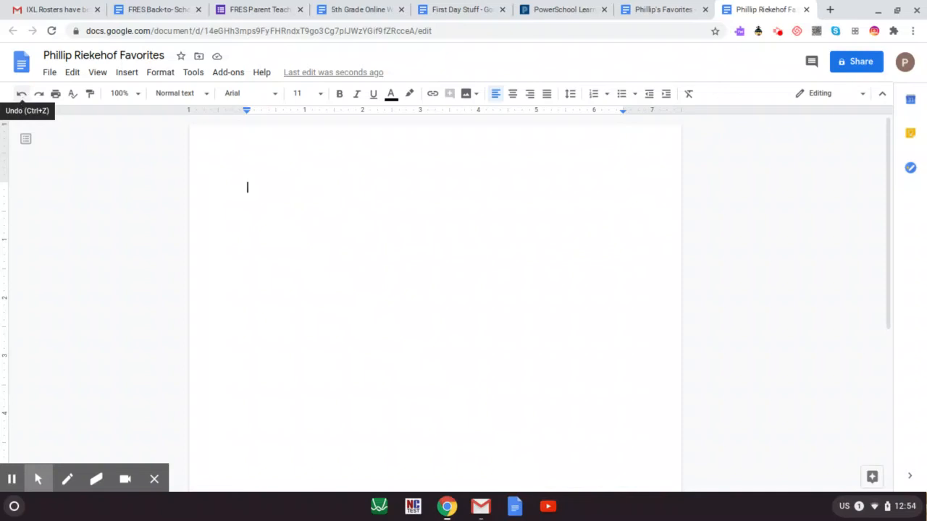
left_click(22, 94)
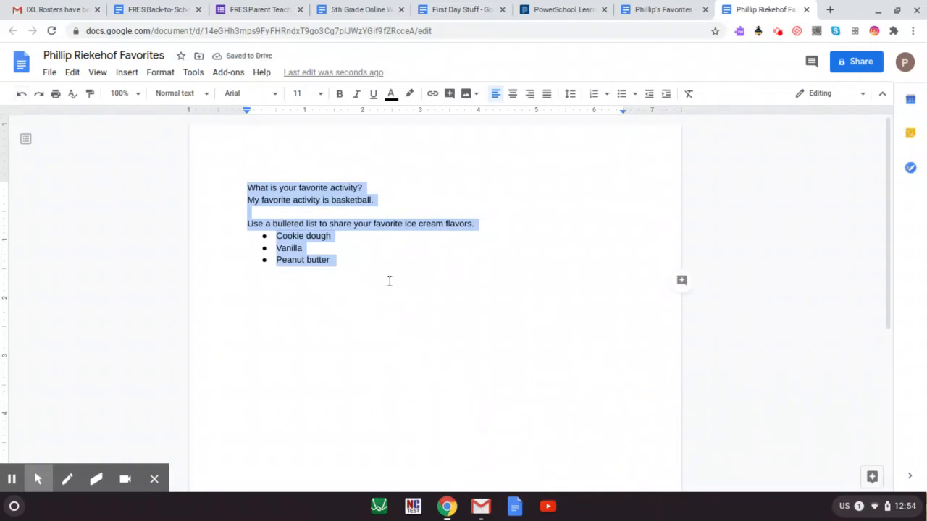
left_click(377, 259)
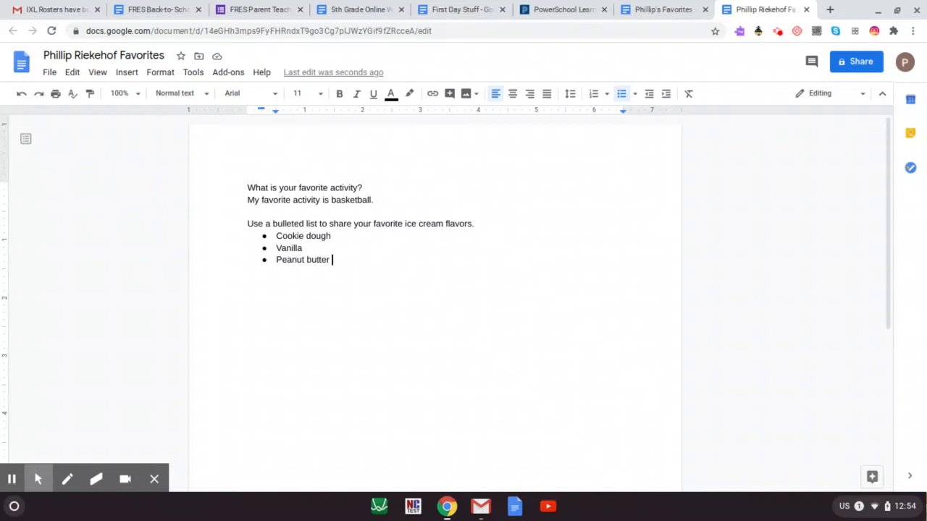
Share the document as Editor with the contact chosen from the name suggestions, and send the invite.
left_click(876, 67)
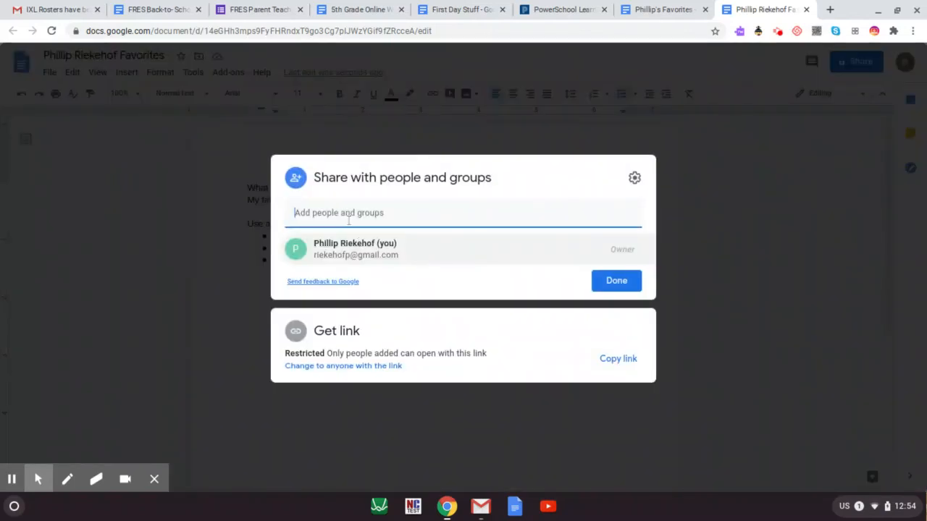
left_click(355, 225)
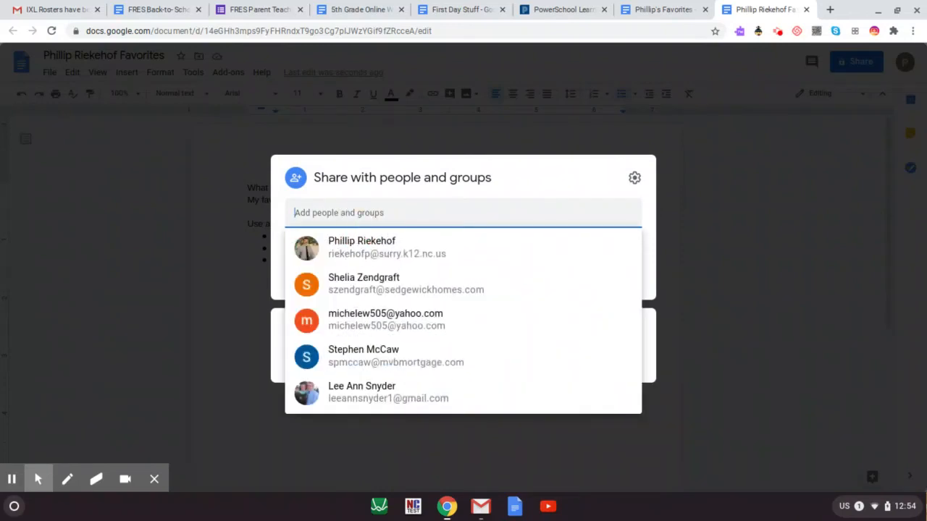
type("caro")
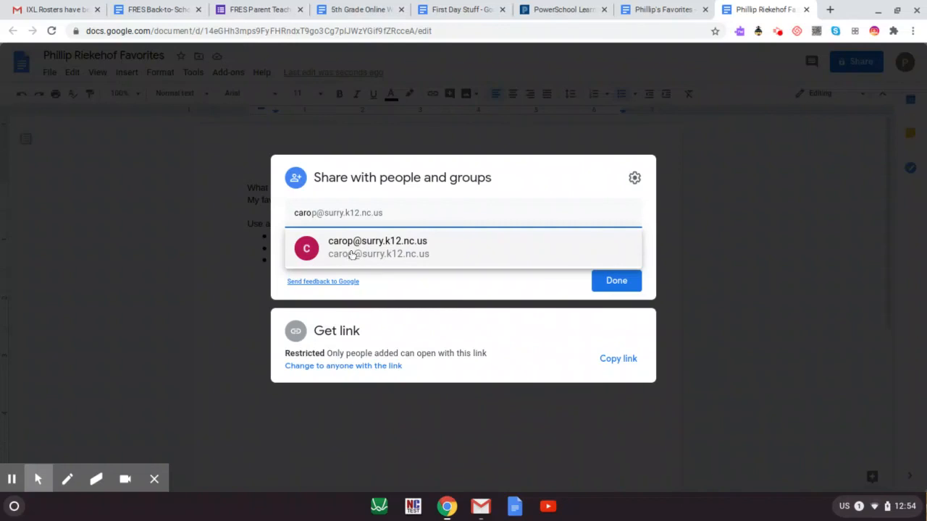
left_click(294, 213)
left_click(312, 242)
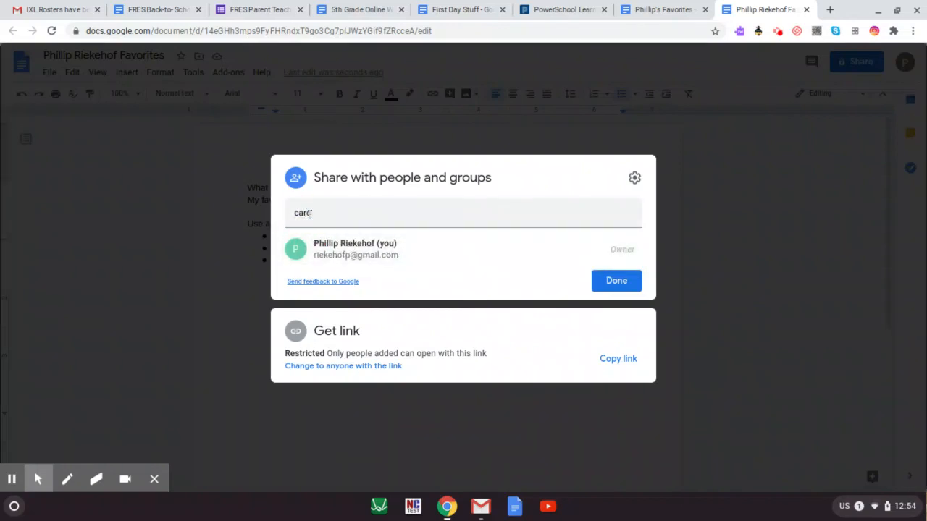
left_click(327, 221)
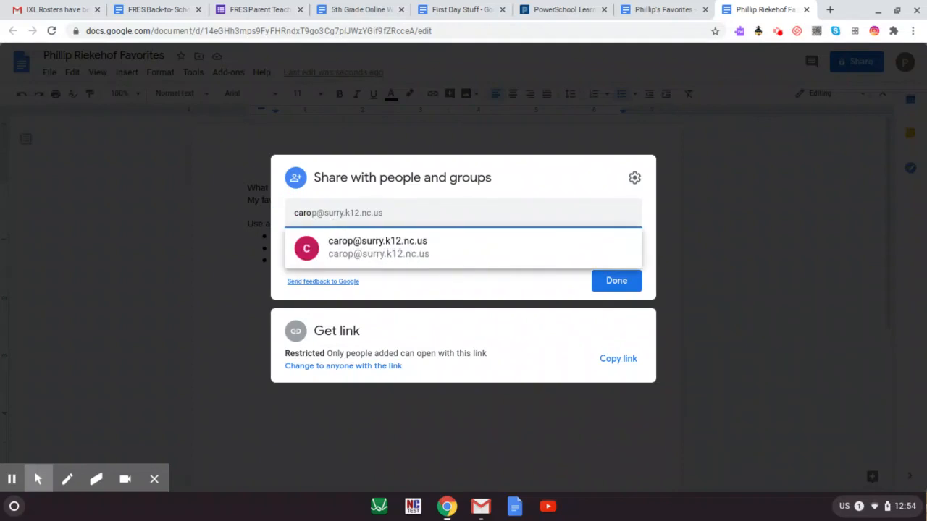
key("BackSpace")
key("BackSpace")
key("BackSpace")
key("BackSpace")
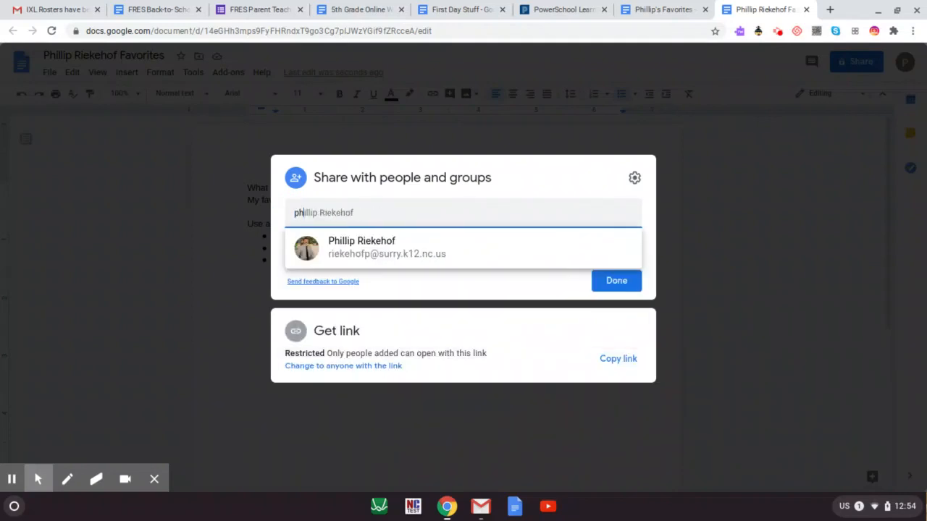
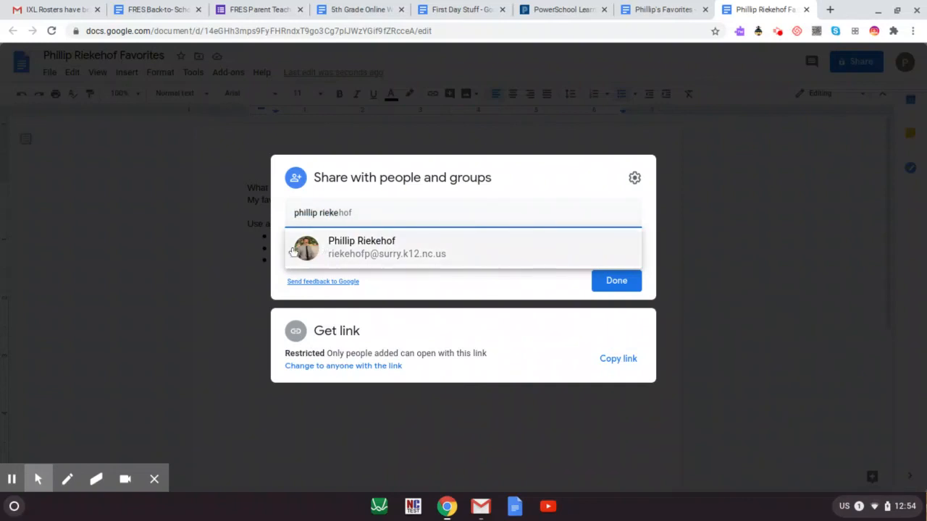
left_click(360, 250)
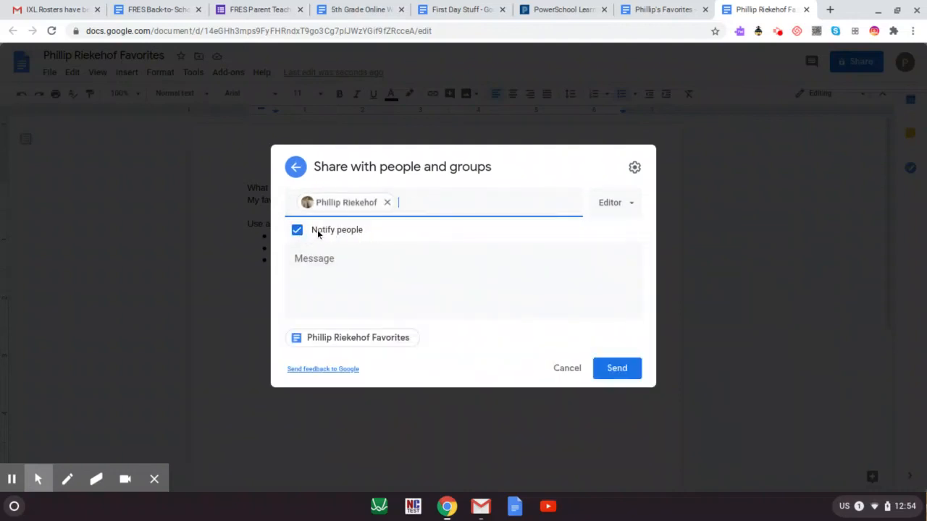
left_click(617, 368)
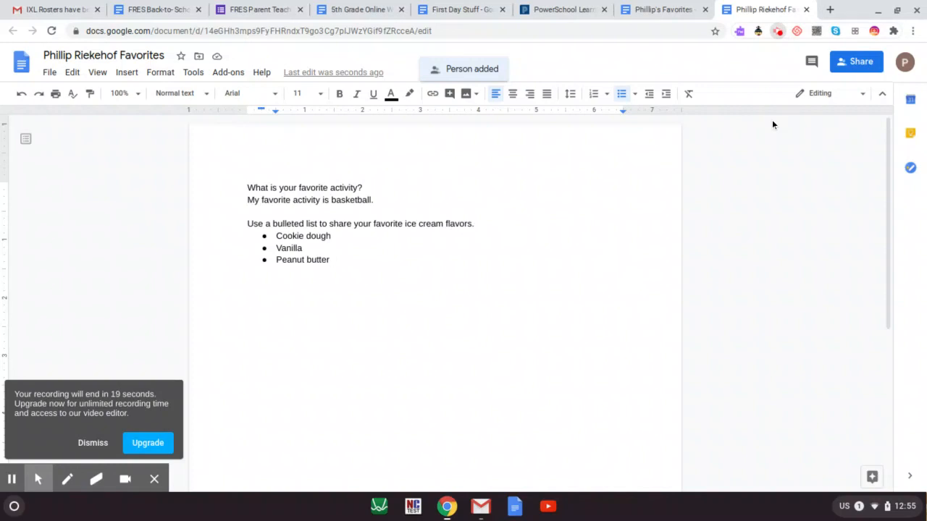
left_click(777, 32)
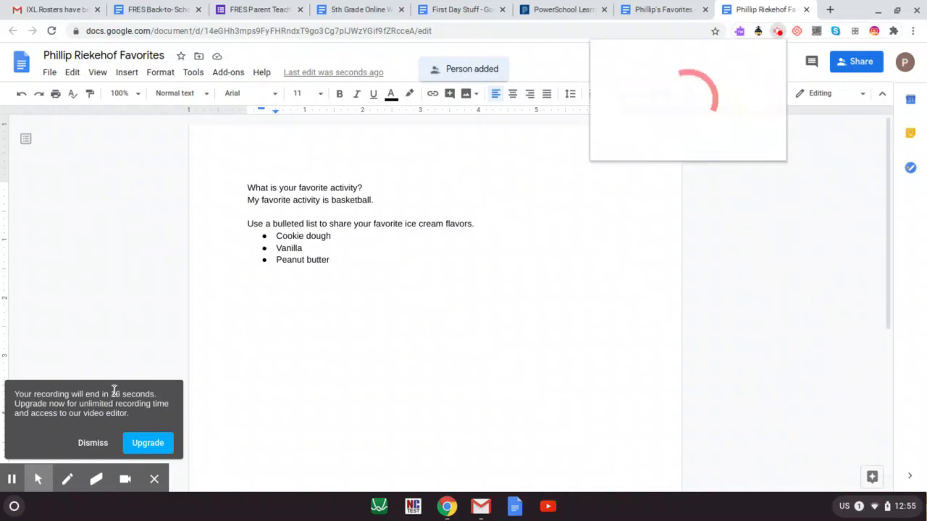